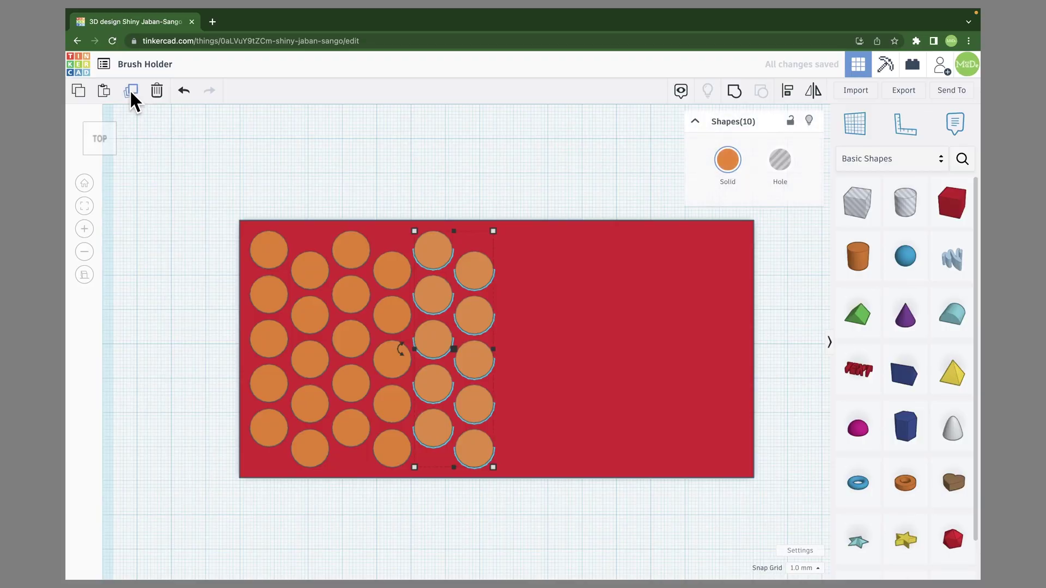
# Duplicate the circle columns and orbit to a near-front view of the holed board.
pyautogui.click(131, 90)
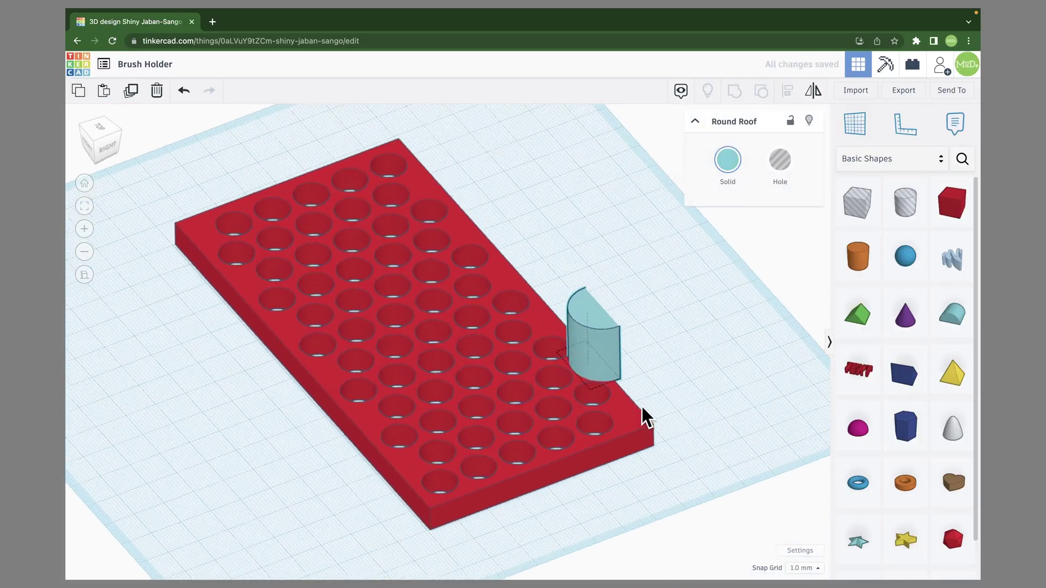
pyautogui.moveTo(642, 416); pyautogui.dragTo(760, 390, button='right')
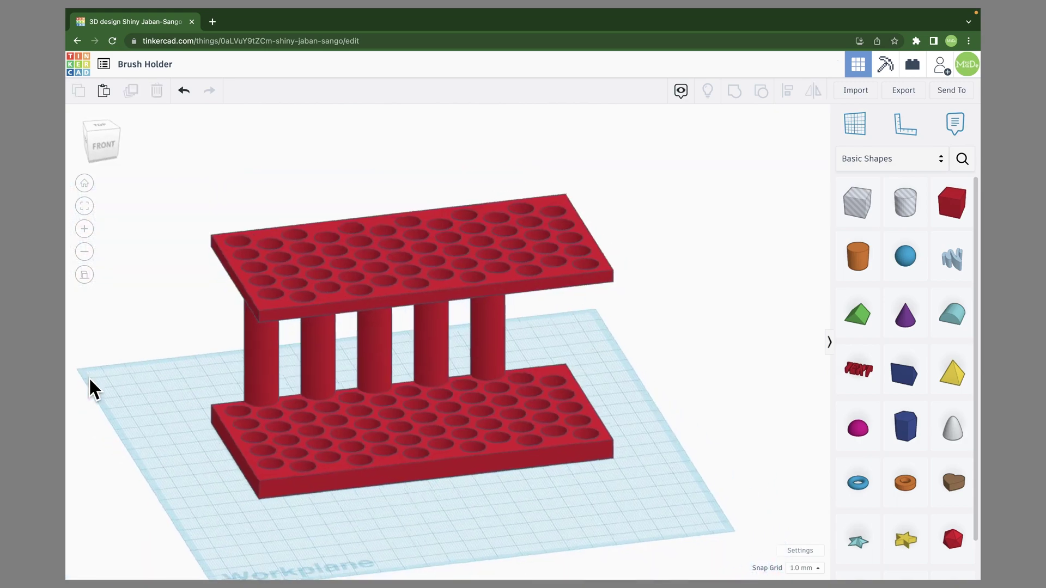
pyautogui.moveTo(88, 377); pyautogui.dragTo(68, 365, button='right')
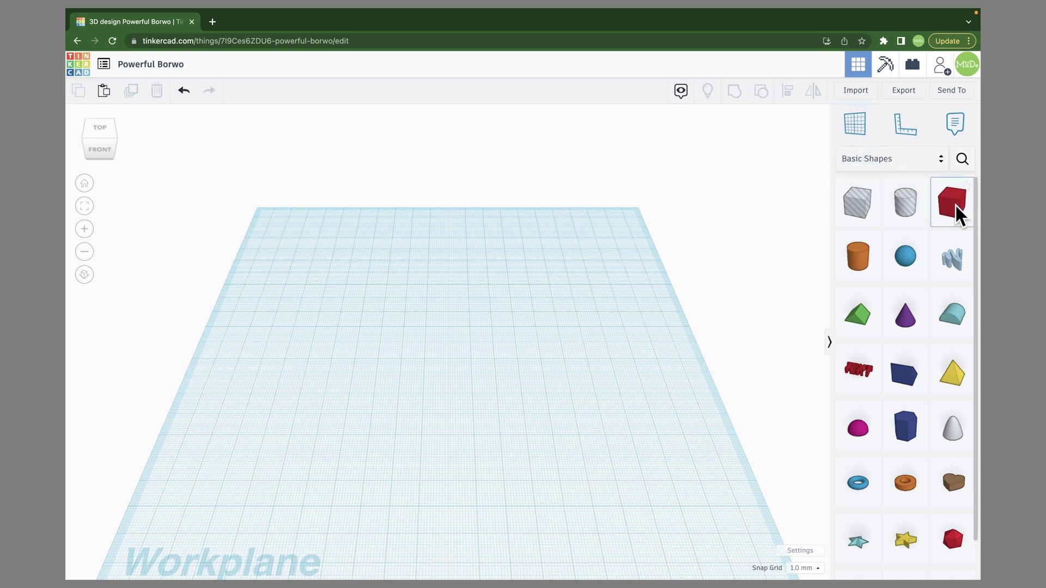
# Drop a red box on the workplane and enlarge its footprint to 89 × 89 mm.
pyautogui.moveTo(955, 205); pyautogui.dragTo(402, 327)
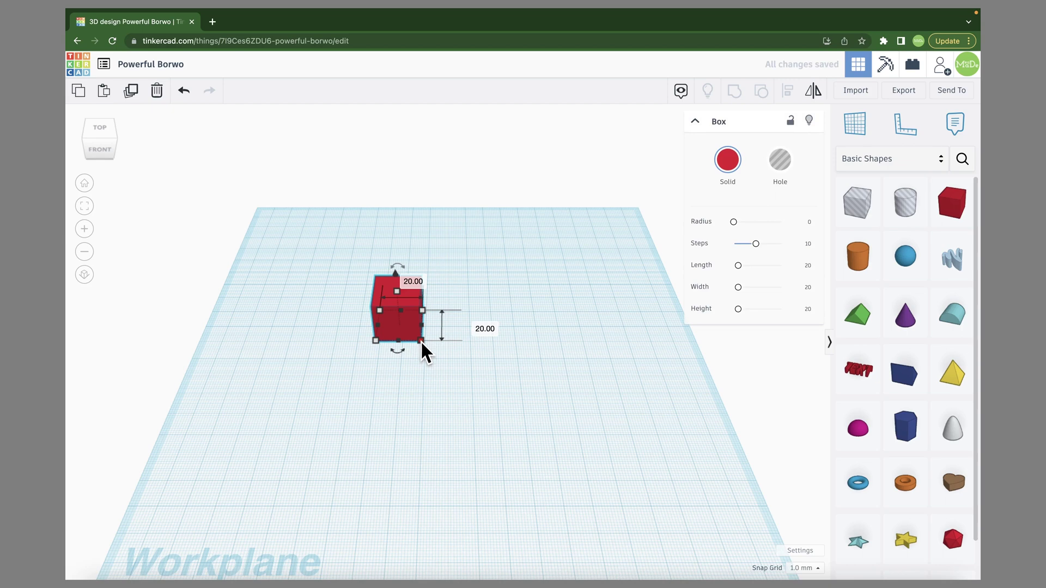
pyautogui.moveTo(420, 341); pyautogui.dragTo(458, 416)
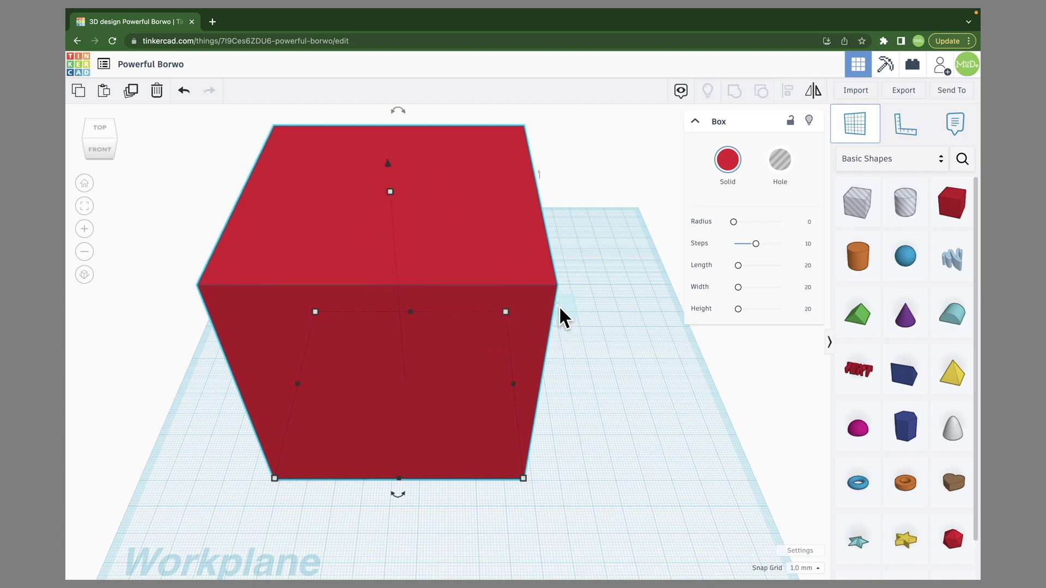
# Set a custom workplane on the red cube's right face, then view it from the front.
pyautogui.moveTo(583, 324); pyautogui.dragTo(421, 270, button='right')
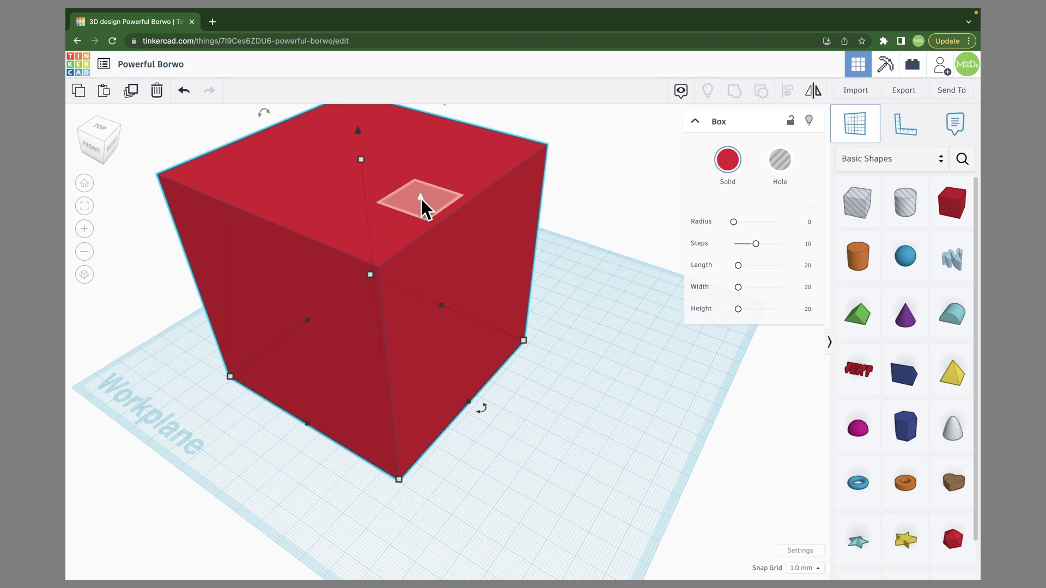
pyautogui.click(472, 257)
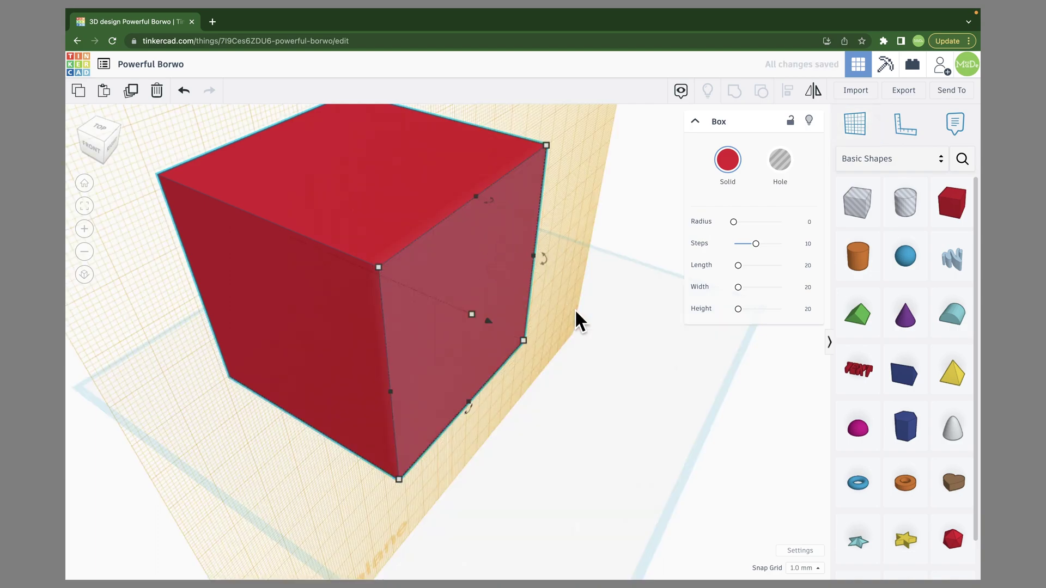
pyautogui.moveTo(584, 351)
pyautogui.mouseDown(button='right')
pyautogui.moveTo(495, 350)
pyautogui.moveTo(650, 317)
pyautogui.moveTo(692, 313)
pyautogui.moveTo(714, 325)
pyautogui.moveTo(631, 325)
pyautogui.moveTo(599, 337)
pyautogui.mouseUp(button='right')
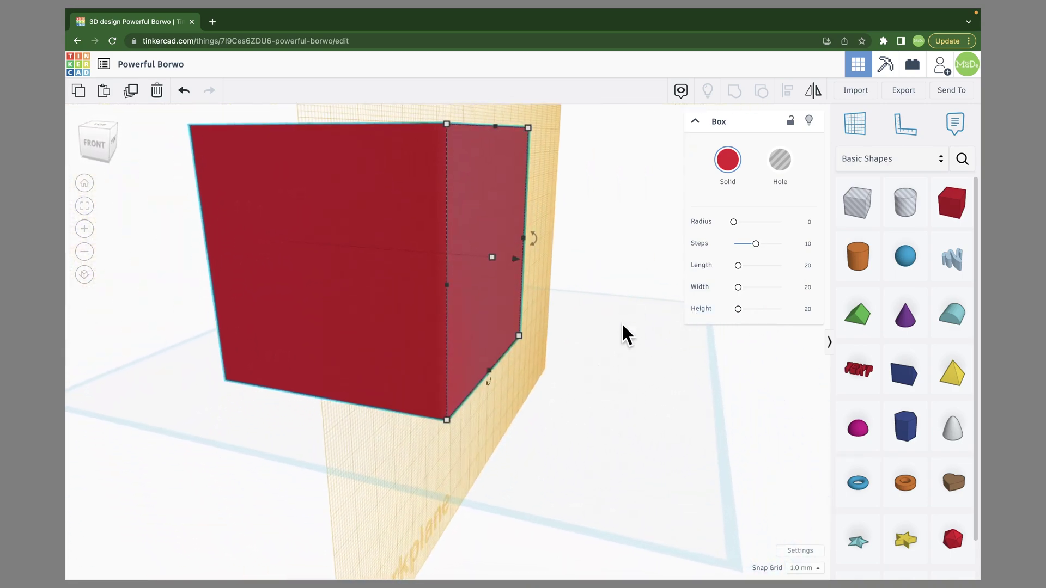
pyautogui.click(622, 325)
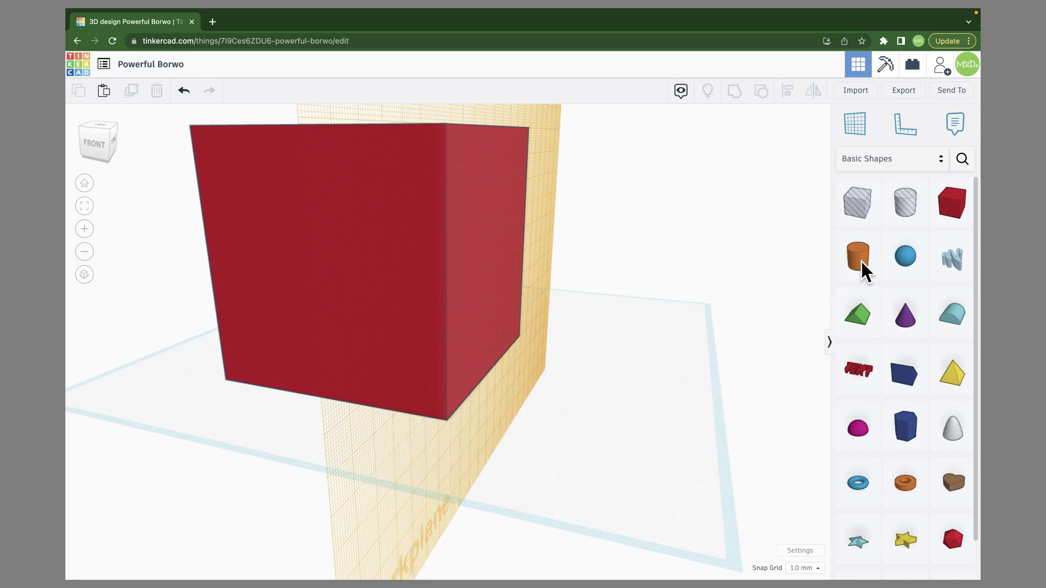
# Attach a cylinder to the cube's side workplane, undoing a trial outward slide.
pyautogui.moveTo(861, 260); pyautogui.dragTo(491, 209)
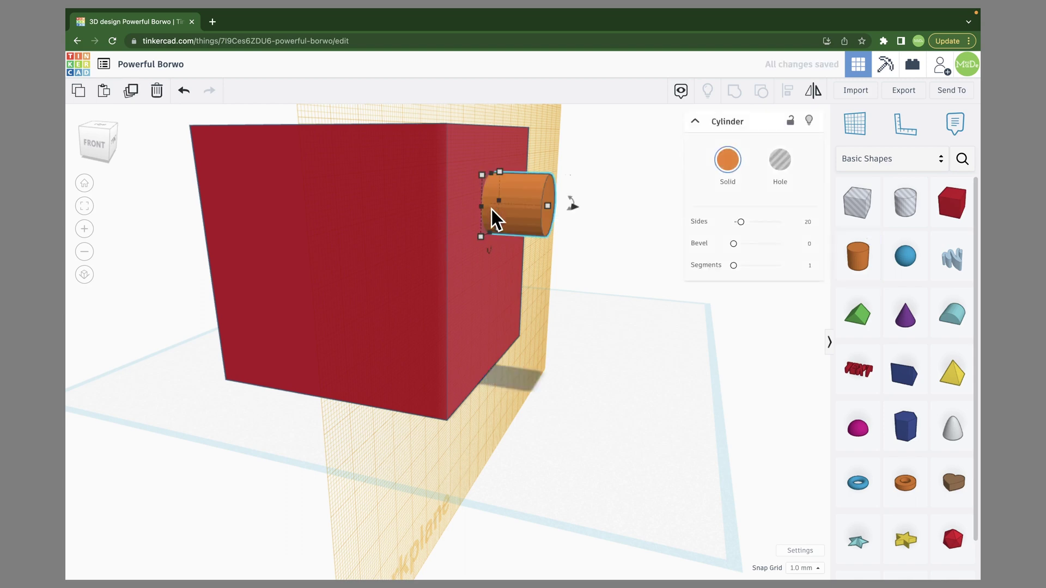
pyautogui.moveTo(556, 284); pyautogui.dragTo(502, 250, button='right')
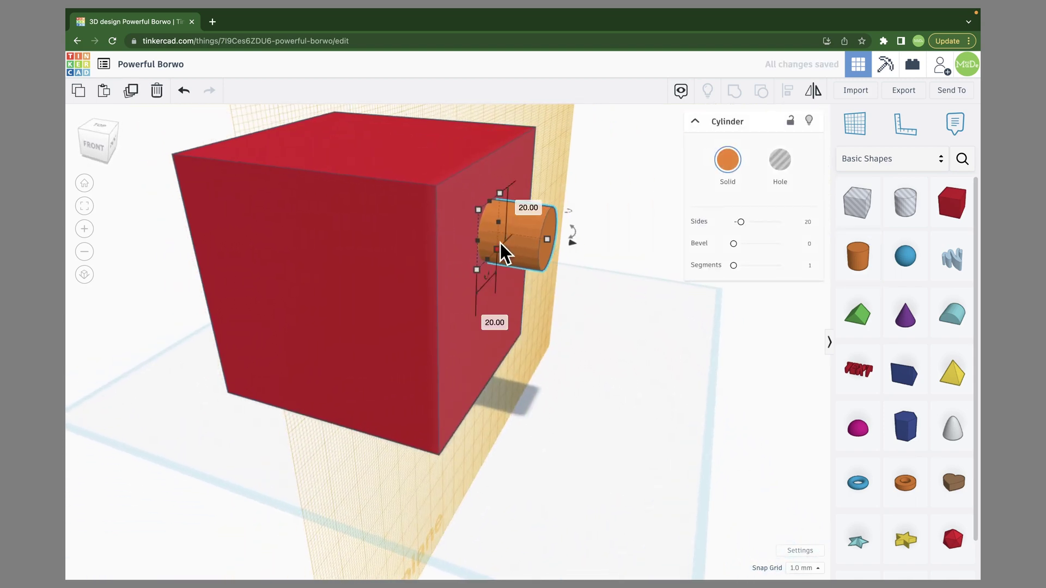
pyautogui.moveTo(572, 243); pyautogui.dragTo(643, 251)
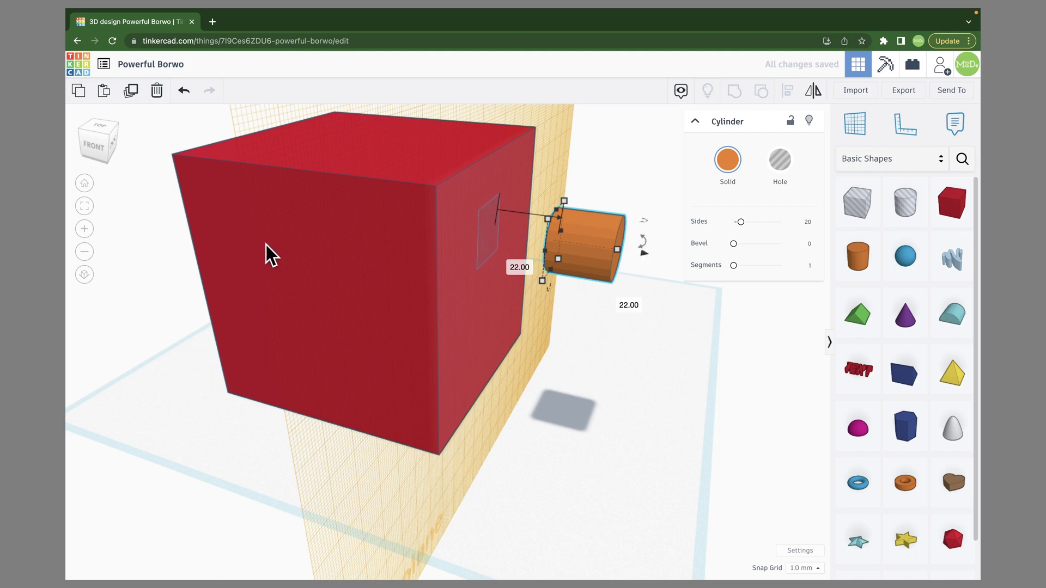
pyautogui.hotkey('ctrl', 'z')
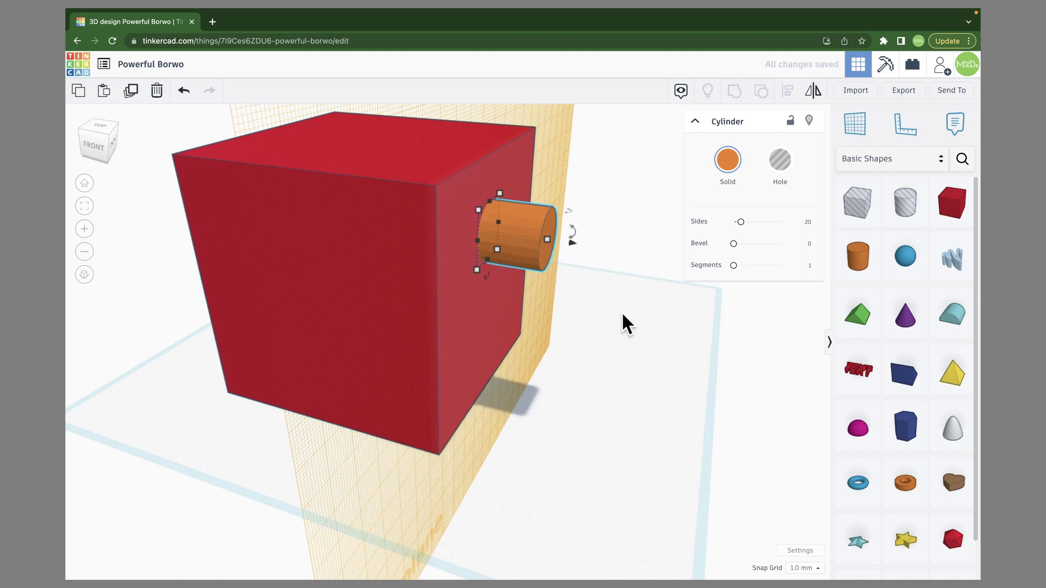
pyautogui.moveTo(621, 312); pyautogui.dragTo(509, 368, button='right')
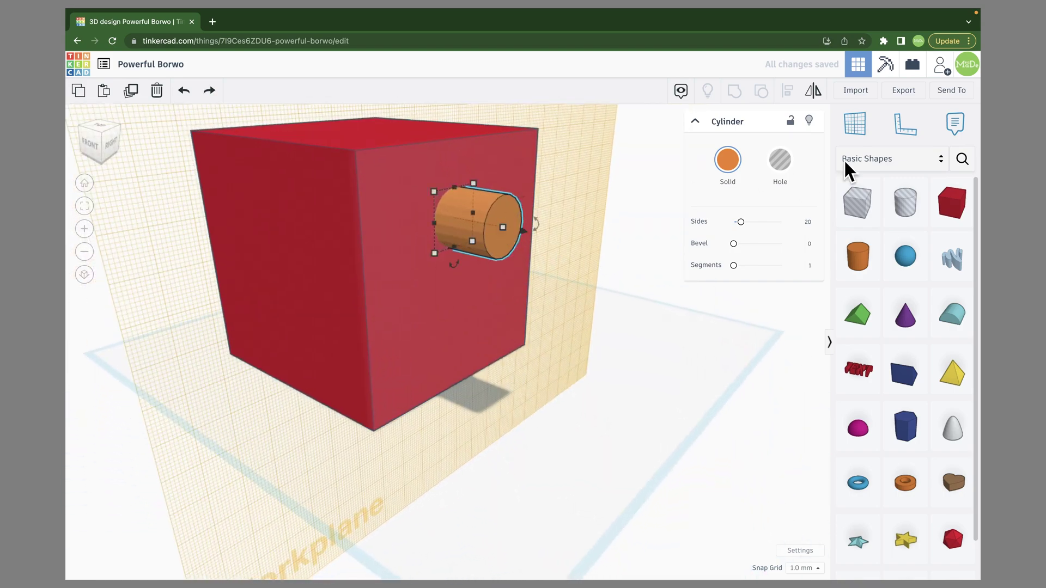
# Put a workplane on the cylinder's end face and drop a purple cone onto it.
pyautogui.click(855, 121)
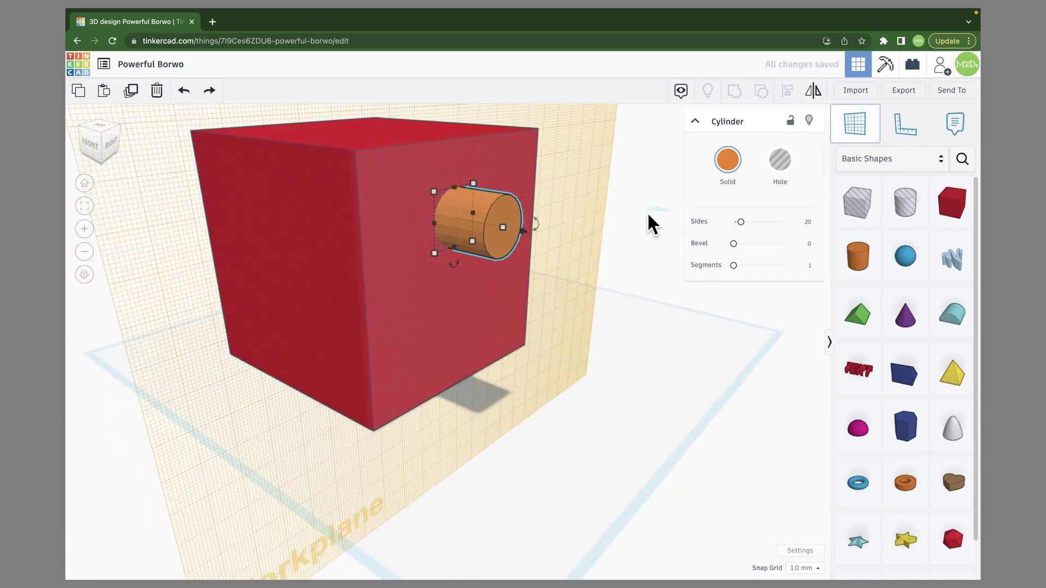
pyautogui.click(507, 218)
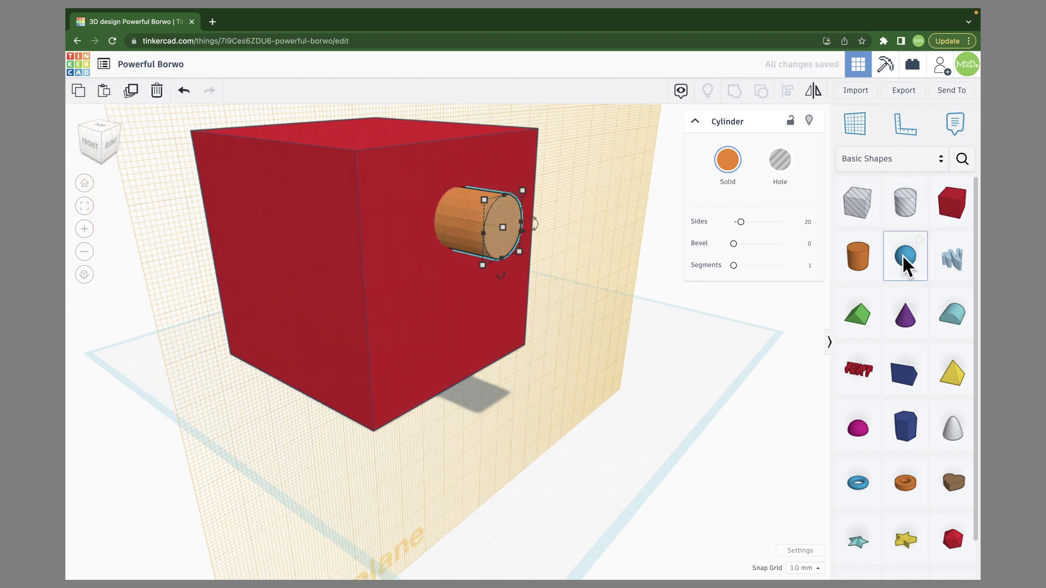
pyautogui.moveTo(901, 325); pyautogui.dragTo(503, 227)
pyautogui.moveTo(504, 228); pyautogui.dragTo(490, 303, button='right')
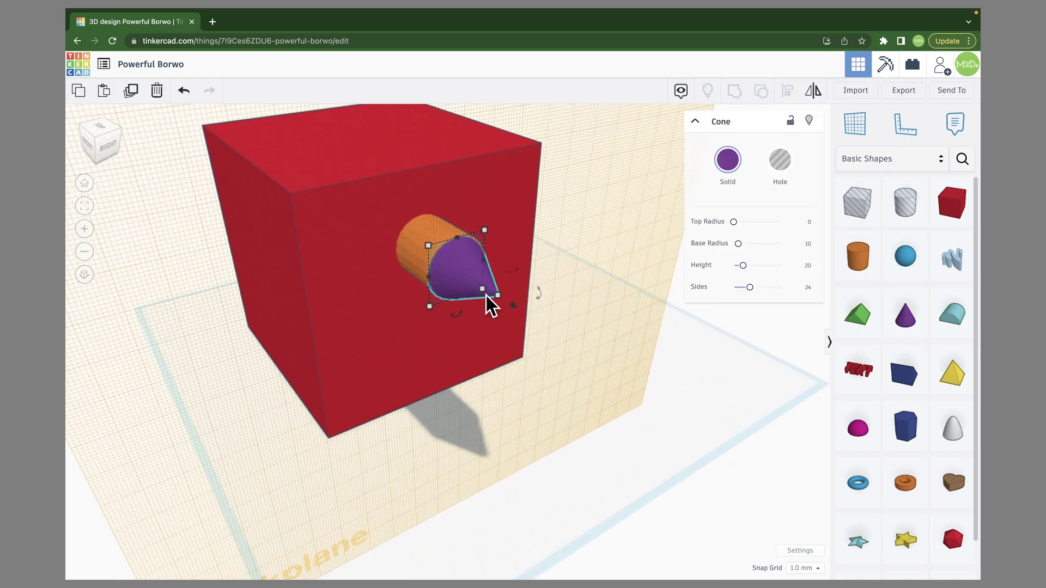
pyautogui.click(728, 315)
# Select the cone and cylinder together and align them so the cone is centered.
pyautogui.moveTo(729, 316); pyautogui.dragTo(488, 263, button='right')
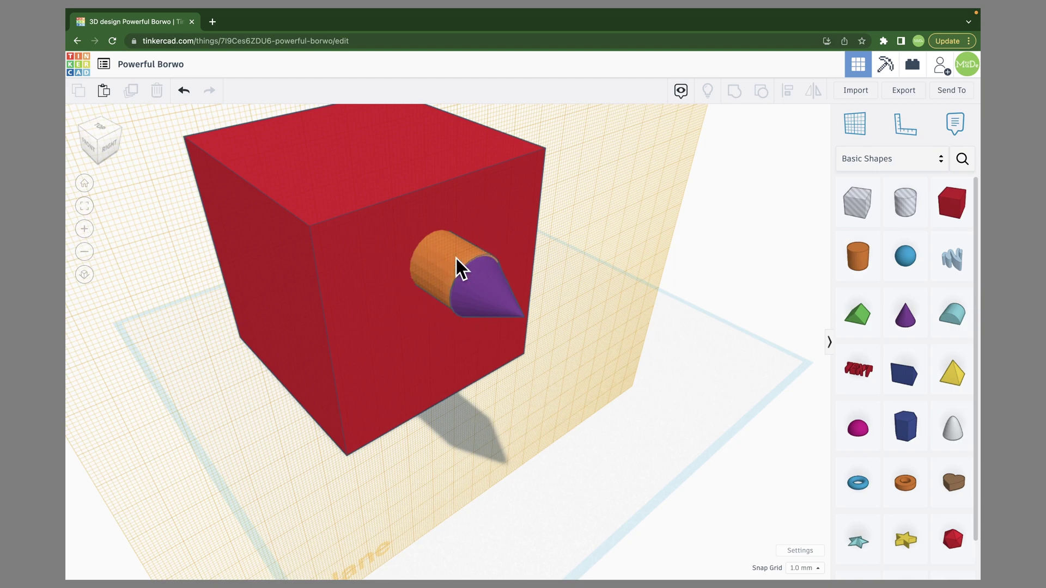
pyautogui.moveTo(484, 417)
pyautogui.mouseDown(button='right')
pyautogui.moveTo(543, 435)
pyautogui.moveTo(630, 397)
pyautogui.mouseUp(button='right')
pyautogui.moveTo(630, 397); pyautogui.dragTo(532, 282)
pyautogui.click(782, 90)
pyautogui.moveTo(750, 403); pyautogui.dragTo(564, 373, button='right')
pyautogui.click(438, 187)
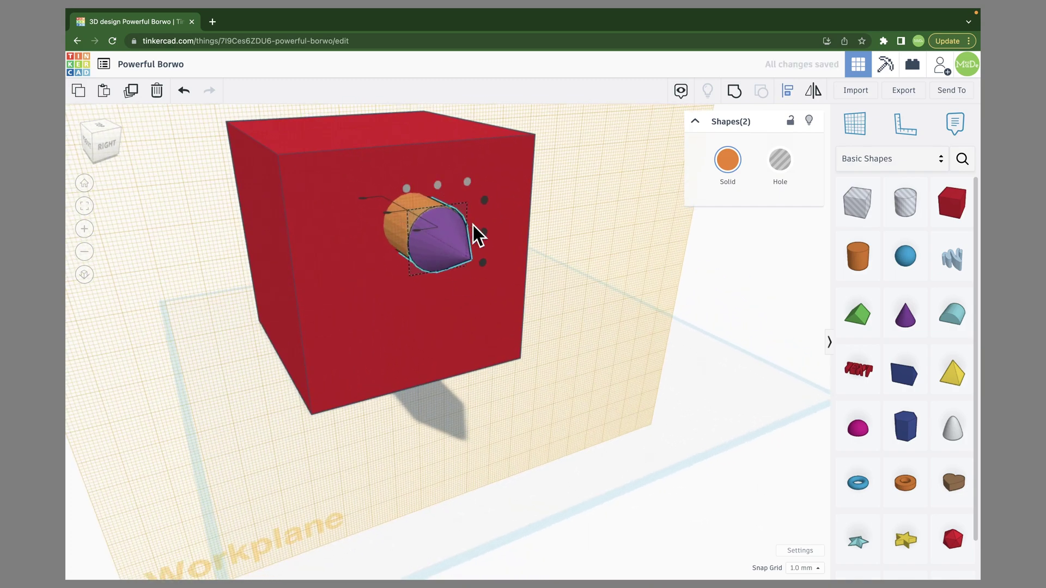
pyautogui.moveTo(511, 434); pyautogui.dragTo(619, 414, button='right')
# Undo the last change and reset to the default flat workplane grid.
pyautogui.hotkey('ctrl', 'z')
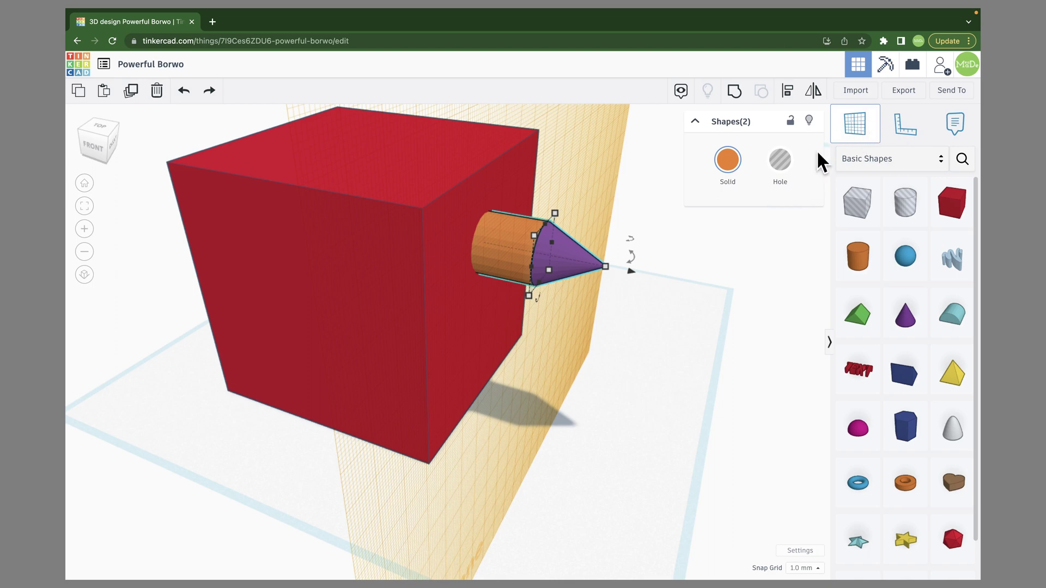
pyautogui.click(663, 312)
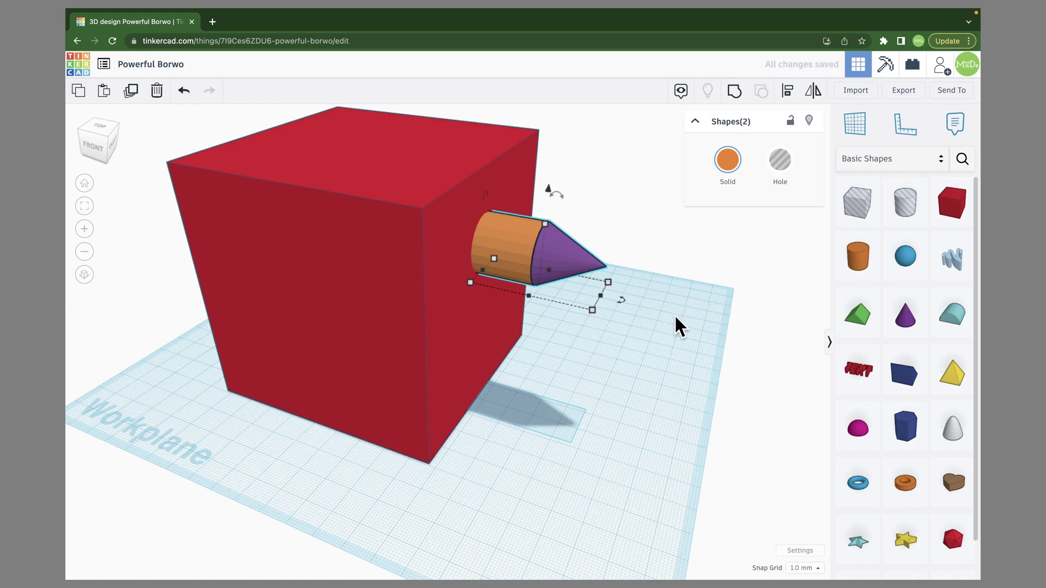
pyautogui.moveTo(186, 388); pyautogui.dragTo(217, 412, button='right')
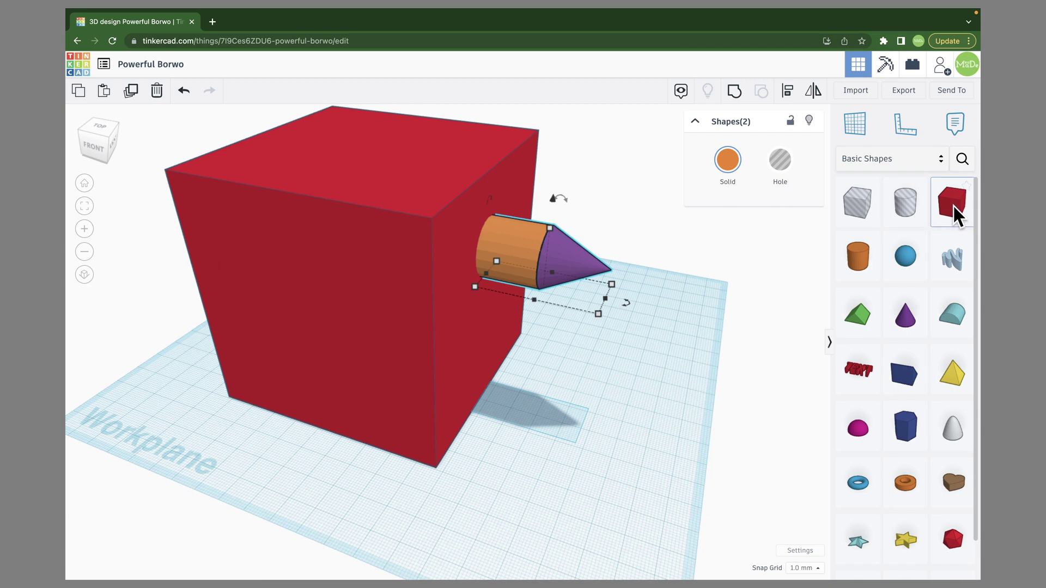
# Add a small red box, lift it up and move it over the big cube's top.
pyautogui.moveTo(953, 206); pyautogui.dragTo(583, 429)
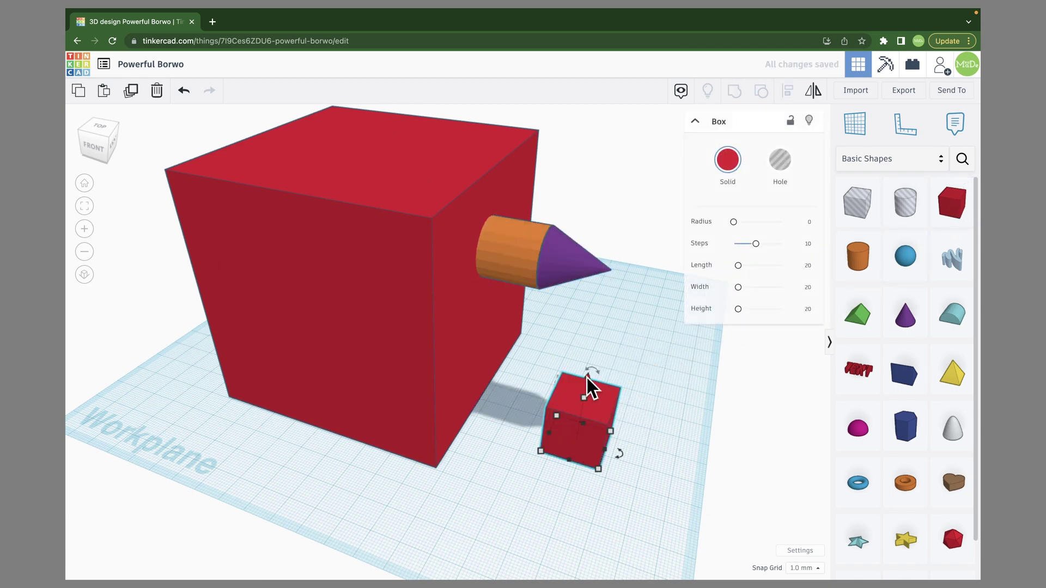
pyautogui.moveTo(587, 377); pyautogui.dragTo(632, 84)
pyautogui.moveTo(611, 270); pyautogui.dragTo(552, 316, button='middle')
pyautogui.moveTo(545, 322); pyautogui.dragTo(304, 255)
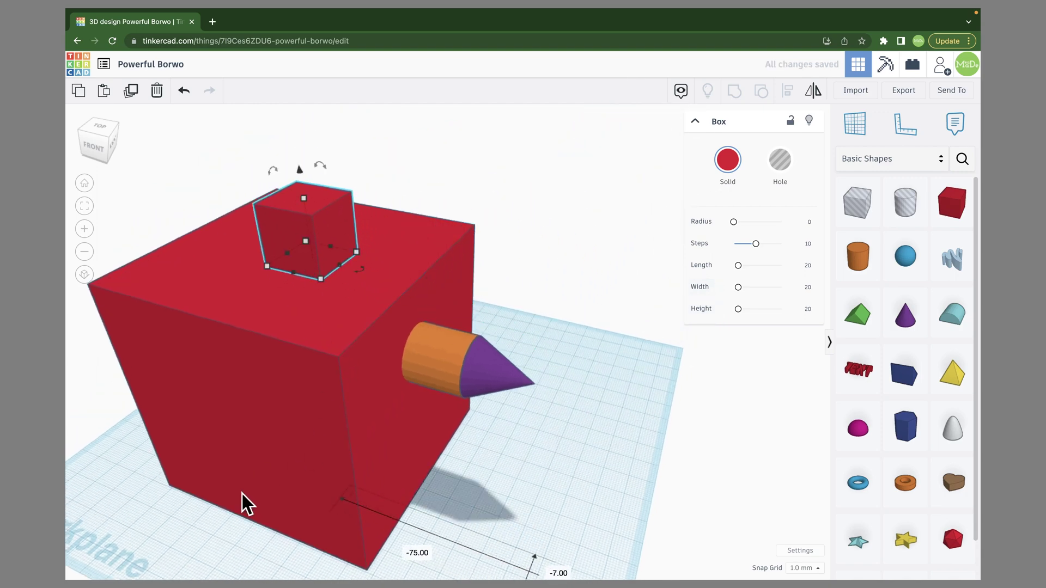
# In Front view, lower the small box flush onto the cube's top face.
pyautogui.click(99, 146)
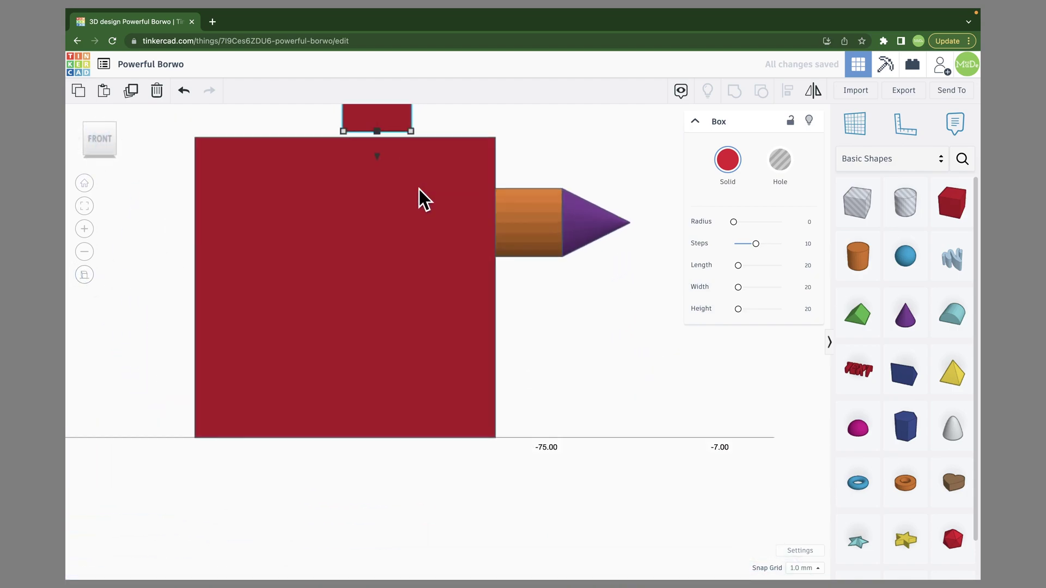
pyautogui.scroll(5, 419, 189)
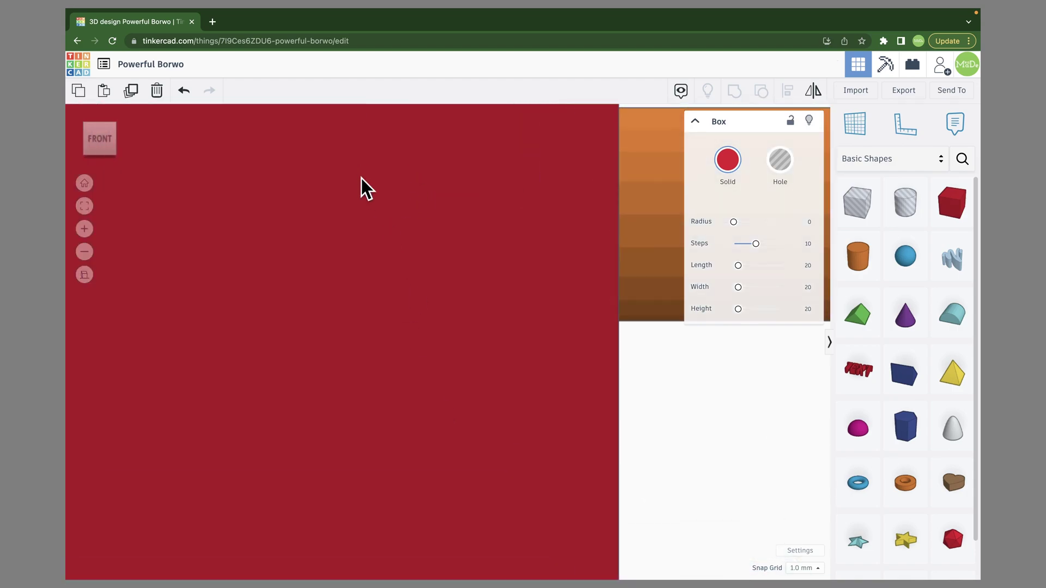
pyautogui.scroll(-5, 414, 250)
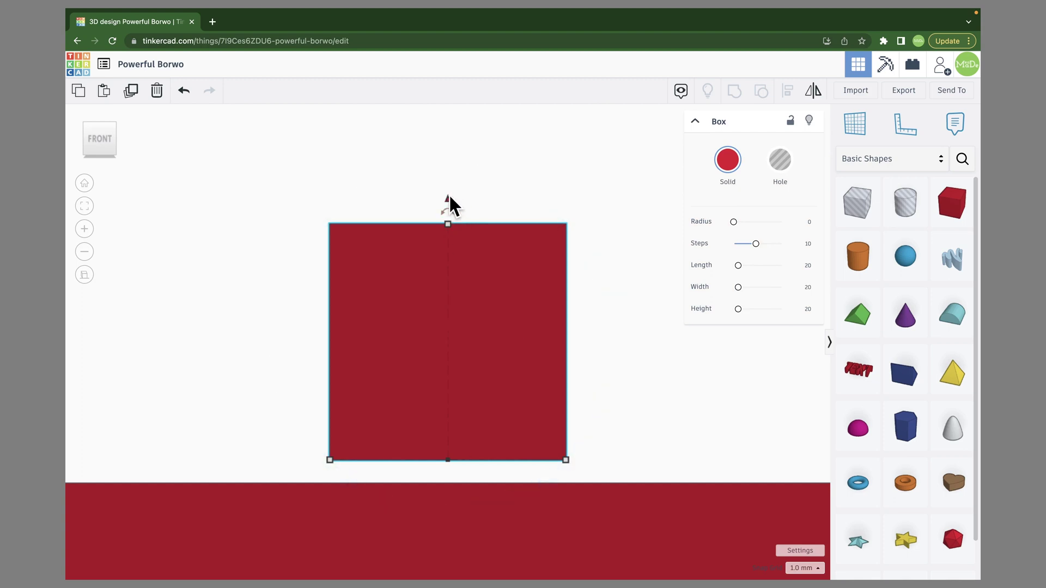
pyautogui.moveTo(449, 195); pyautogui.dragTo(446, 217)
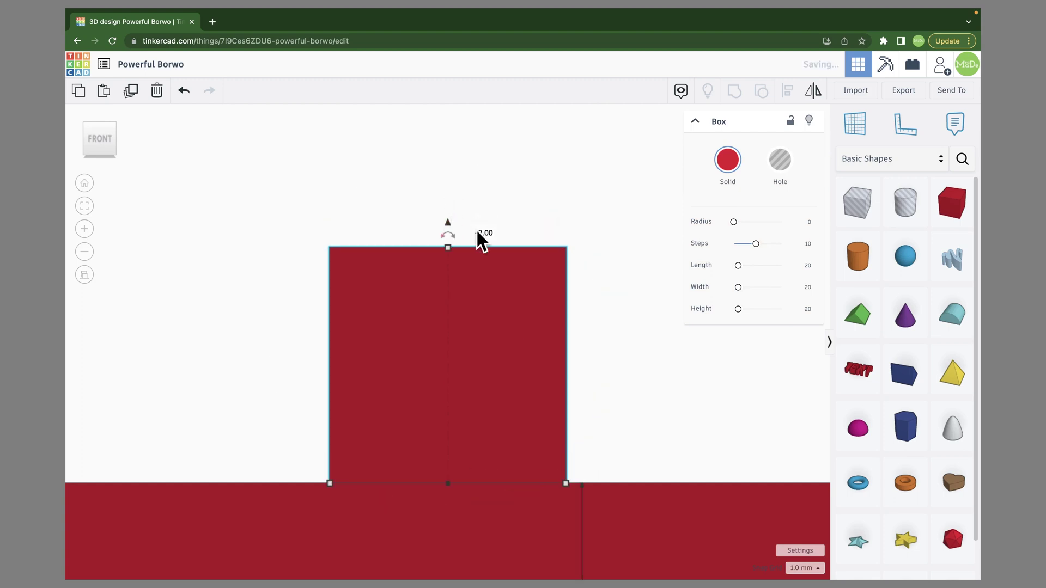
pyautogui.scroll(-6, 599, 285)
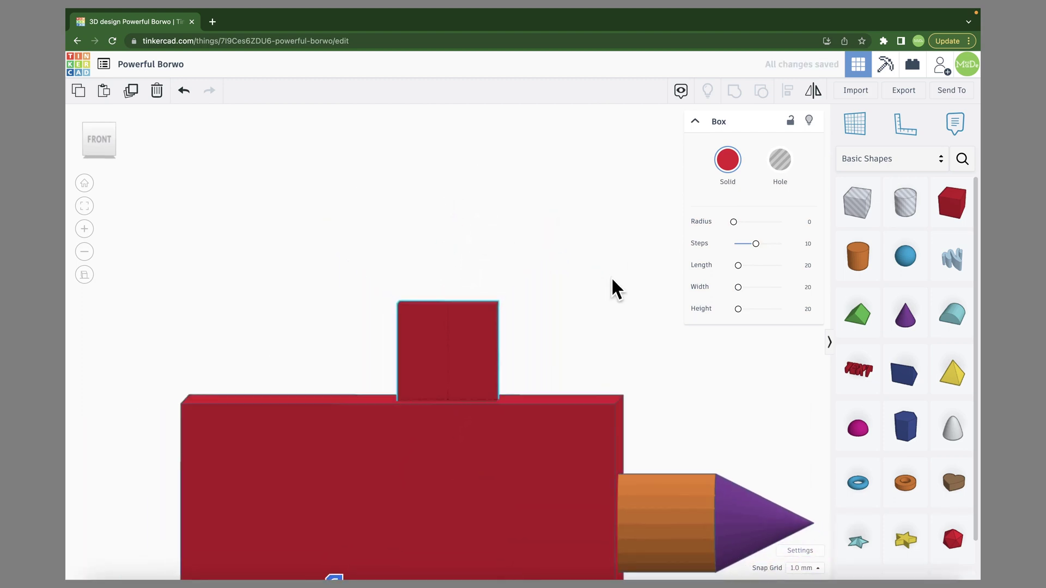
pyautogui.moveTo(616, 285); pyautogui.dragTo(588, 315, button='right')
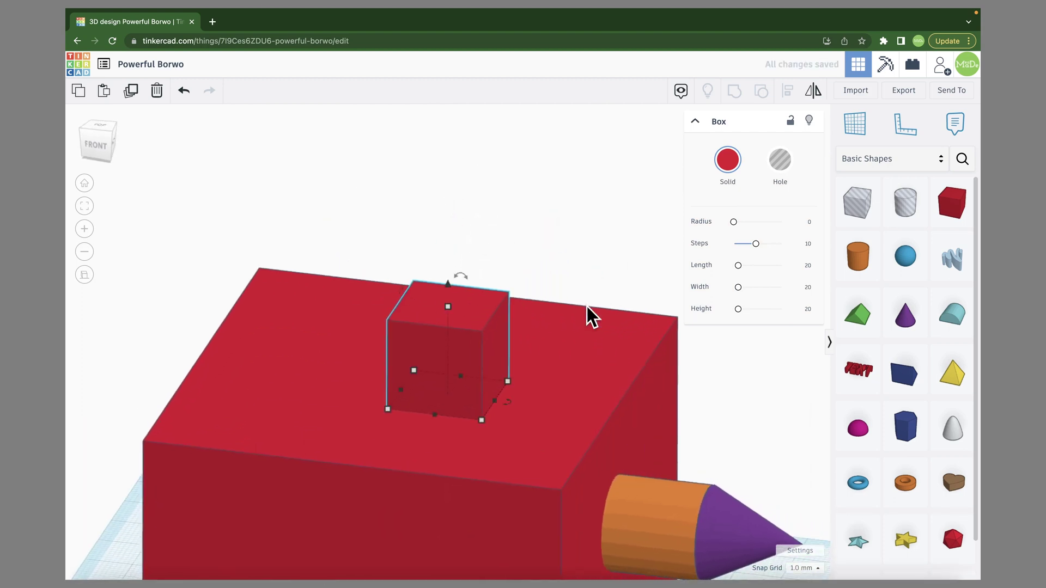
# Set a workplane on the cube's top face and drop a second small box there.
pyautogui.click(858, 119)
pyautogui.click(577, 353)
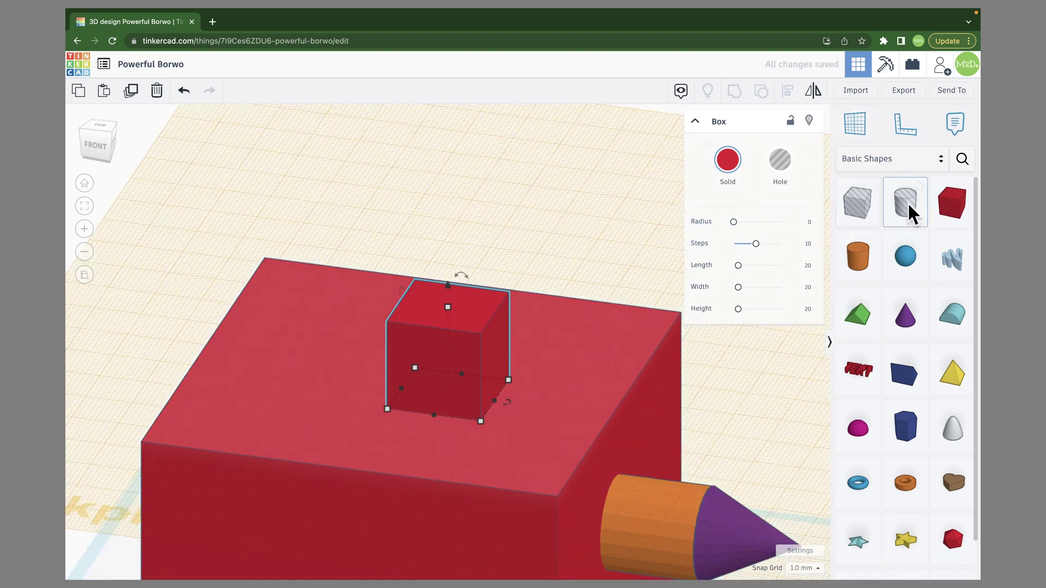
pyautogui.click(952, 203)
pyautogui.click(589, 359)
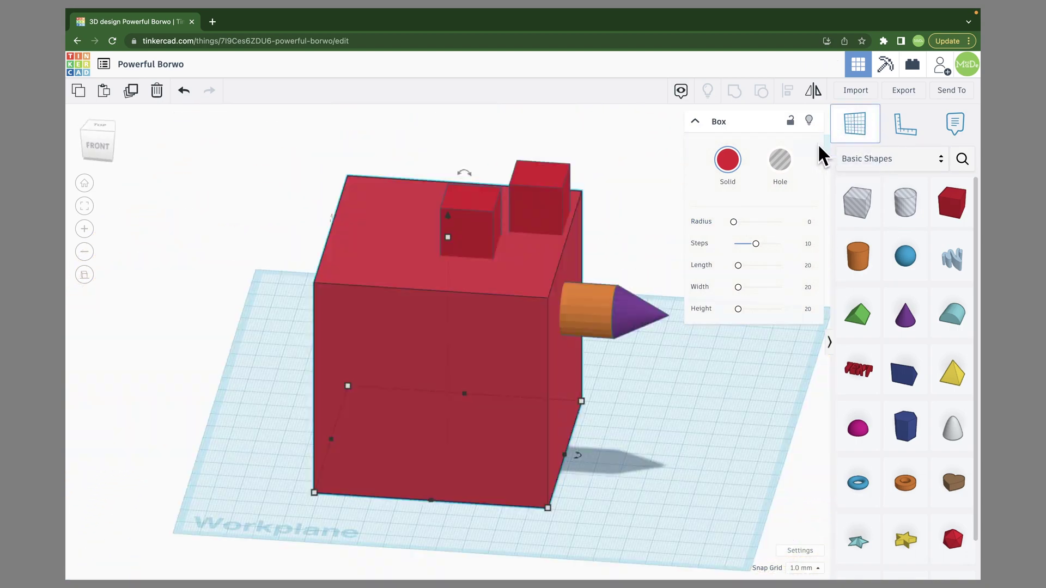
# Undo an extra workplane placed on the new box, then select the purple cone.
pyautogui.click(856, 129)
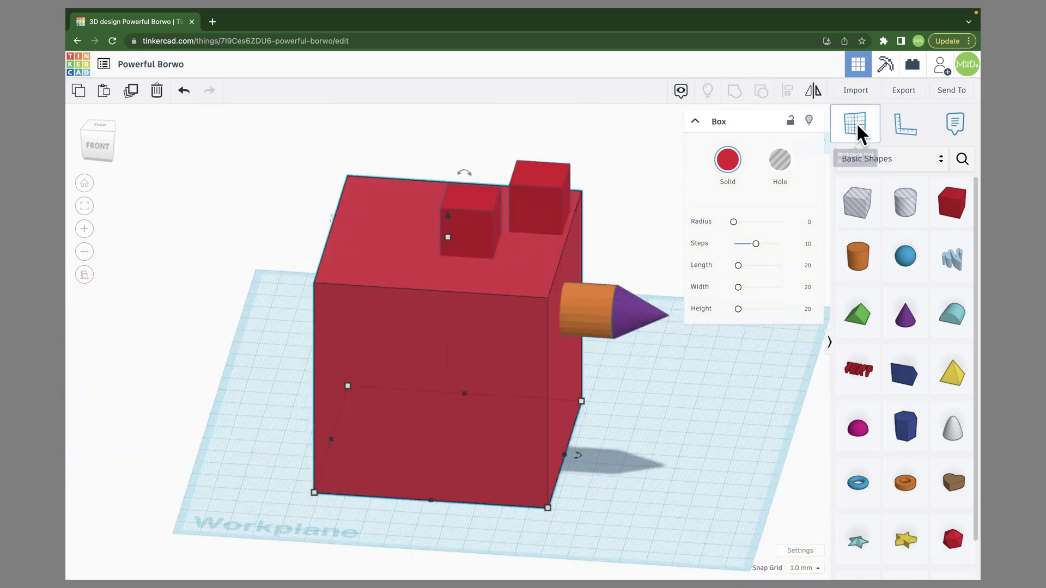
pyautogui.click(552, 182)
pyautogui.hotkey('ctrl', 'z')
pyautogui.scroll(5, 531, 229)
pyautogui.click(539, 248)
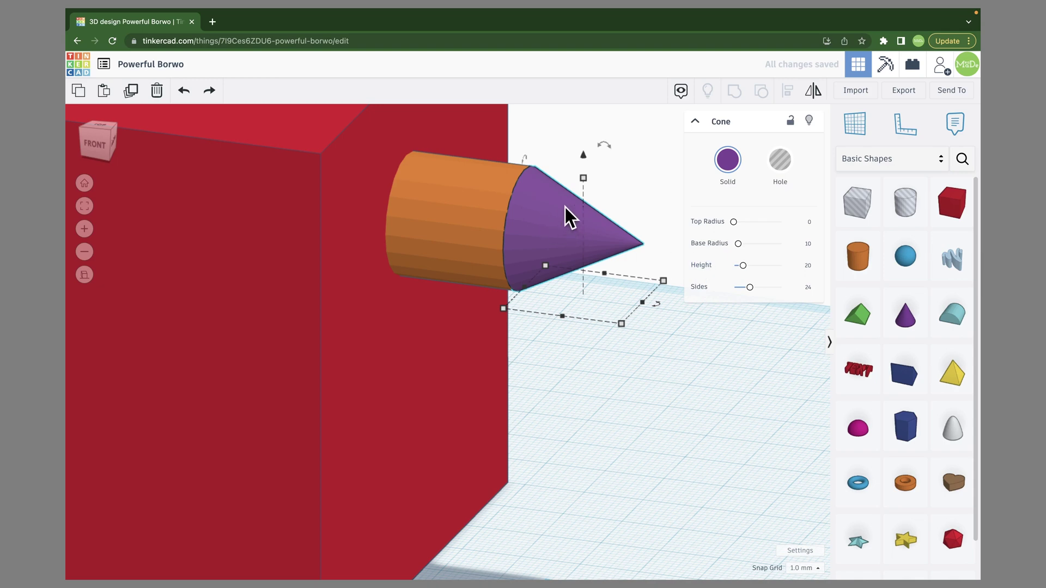
# Undo a trial height change of the cone and set a workplane on the big box's front face.
pyautogui.moveTo(584, 156)
pyautogui.mouseDown()
pyautogui.moveTo(595, 117)
pyautogui.moveTo(590, 173)
pyautogui.moveTo(593, 147)
pyautogui.moveTo(587, 163)
pyautogui.mouseUp()
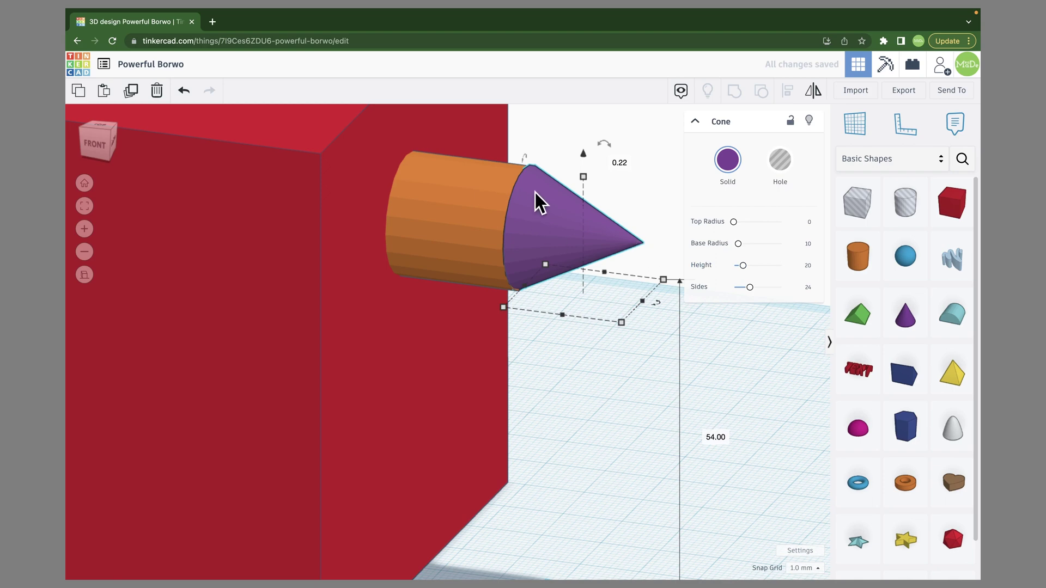
pyautogui.hotkey('ctrl', 'z')
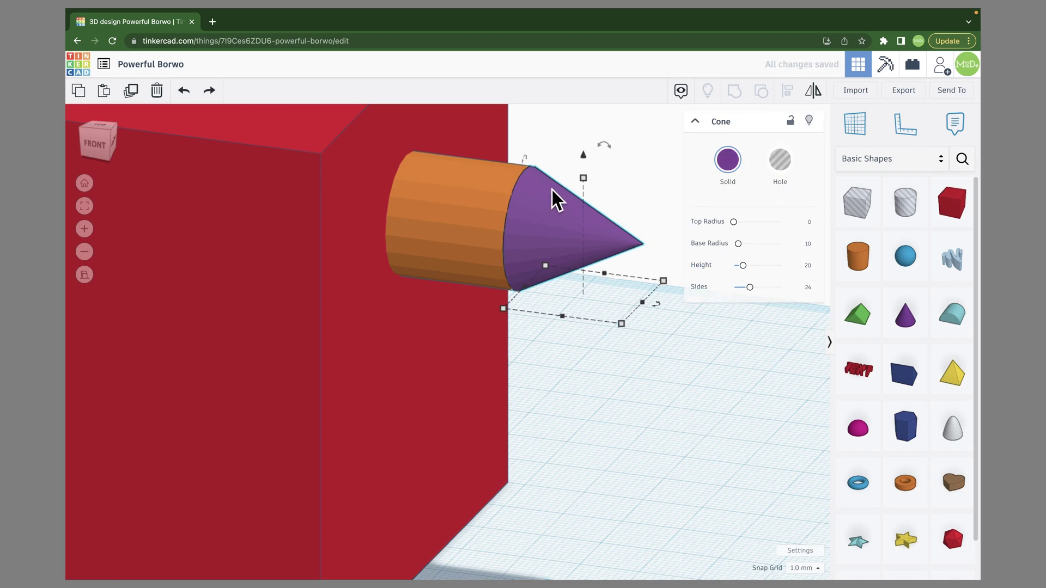
pyautogui.click(854, 130)
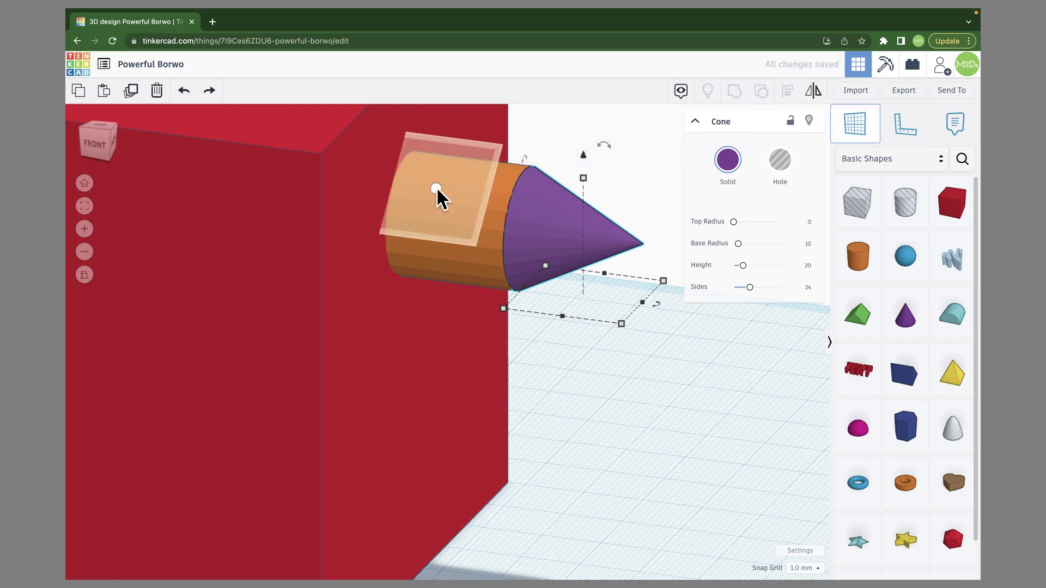
pyautogui.click(358, 207)
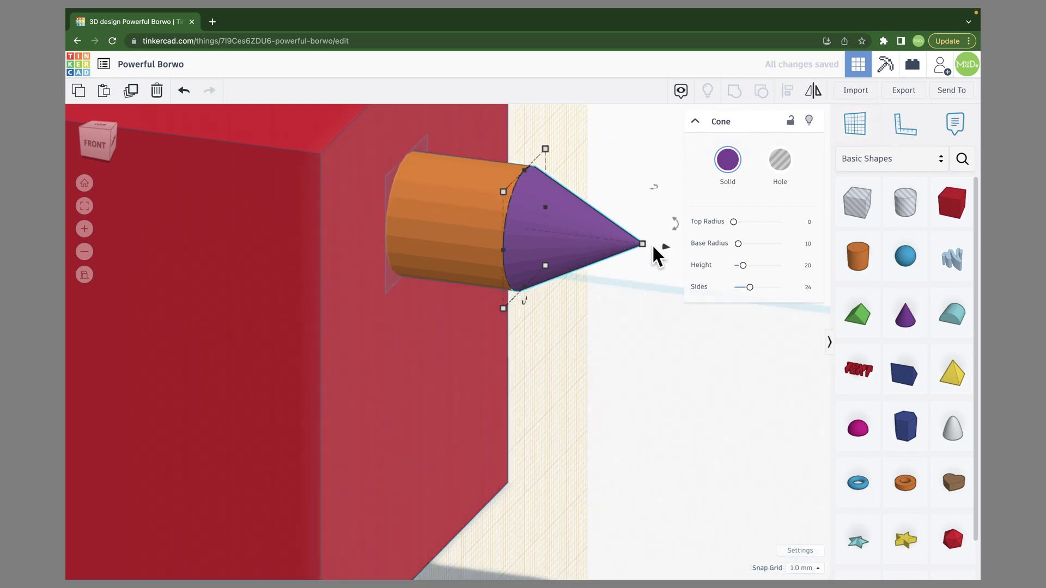
# Pull the purple cone away from the orange cylinder's end along its axis.
pyautogui.moveTo(665, 246); pyautogui.dragTo(672, 269)
pyautogui.hotkey('ctrl', 'z')
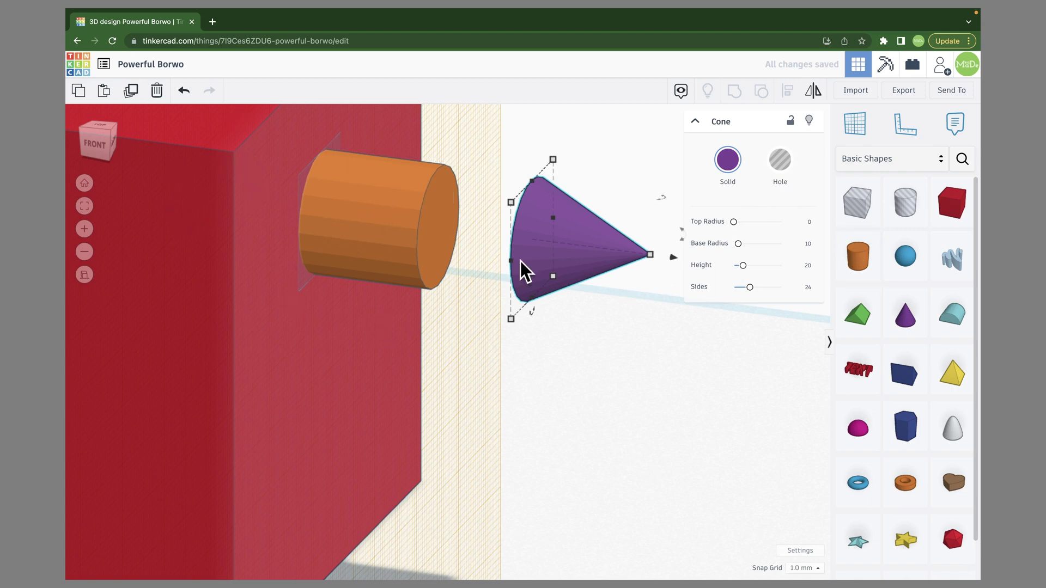
pyautogui.moveTo(523, 269); pyautogui.dragTo(464, 267, button='middle')
pyautogui.moveTo(617, 263); pyautogui.dragTo(801, 285)
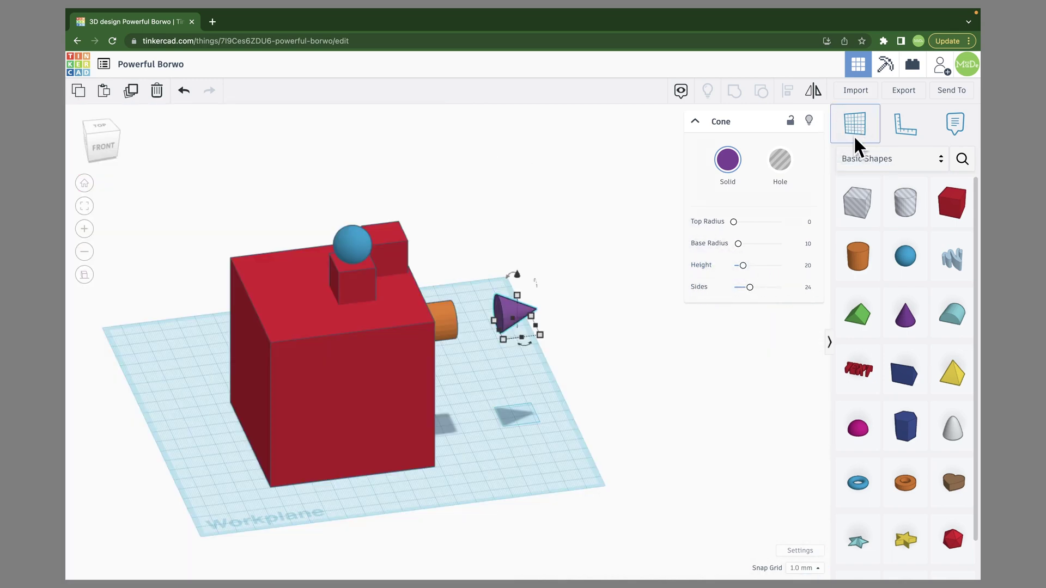
pyautogui.click(855, 123)
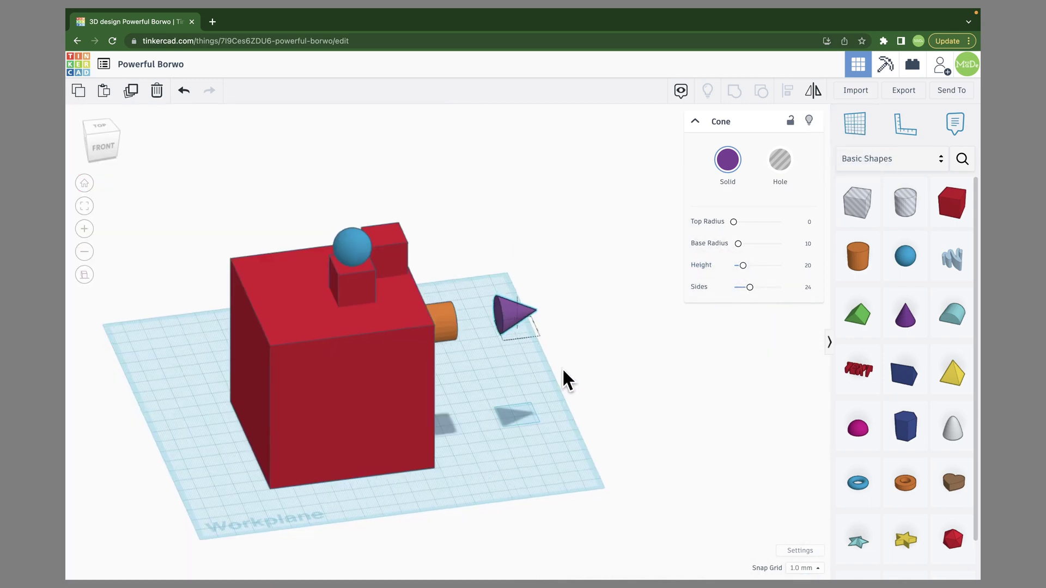
pyautogui.moveTo(566, 380); pyautogui.dragTo(322, 347, button='right')
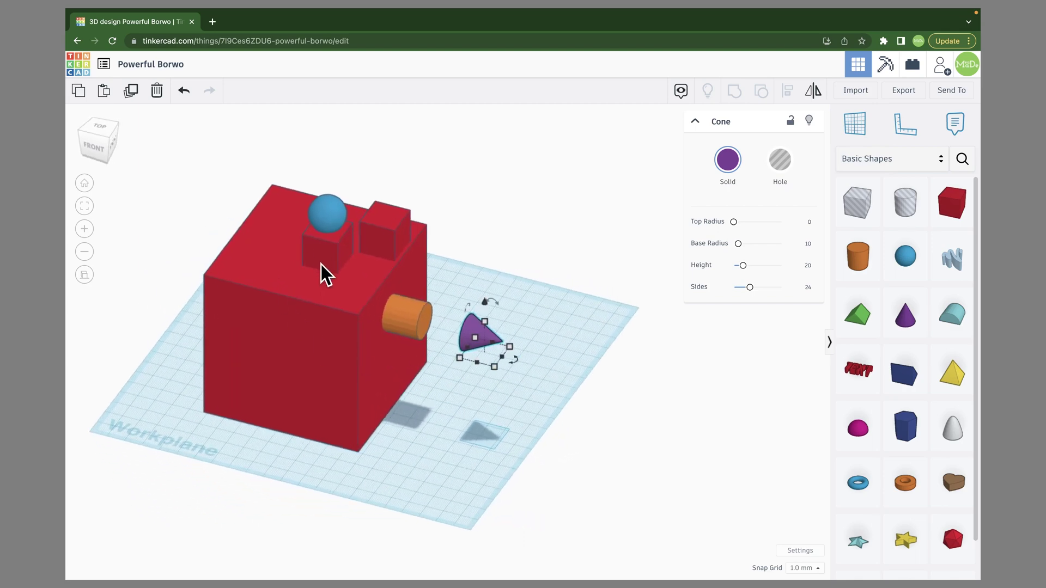